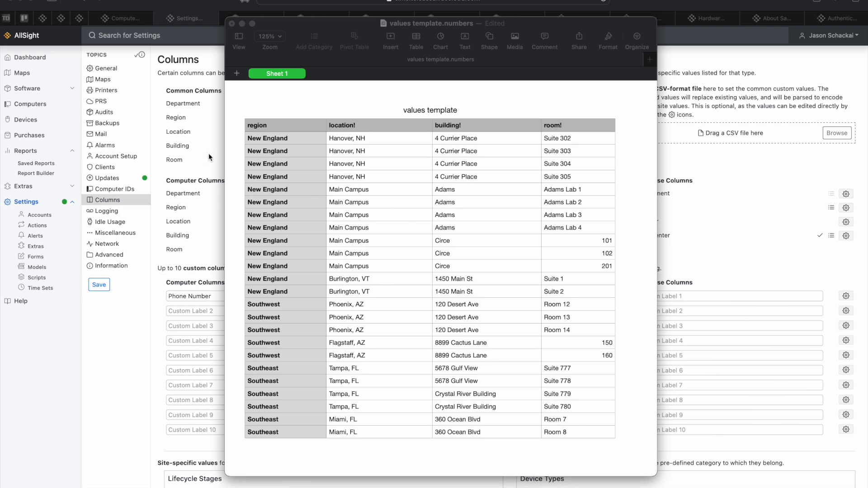
Open the Asset details of computer M9nNHLNrDV5117 from the Computers list and enable editing
left_click(35, 104)
left_click(35, 103)
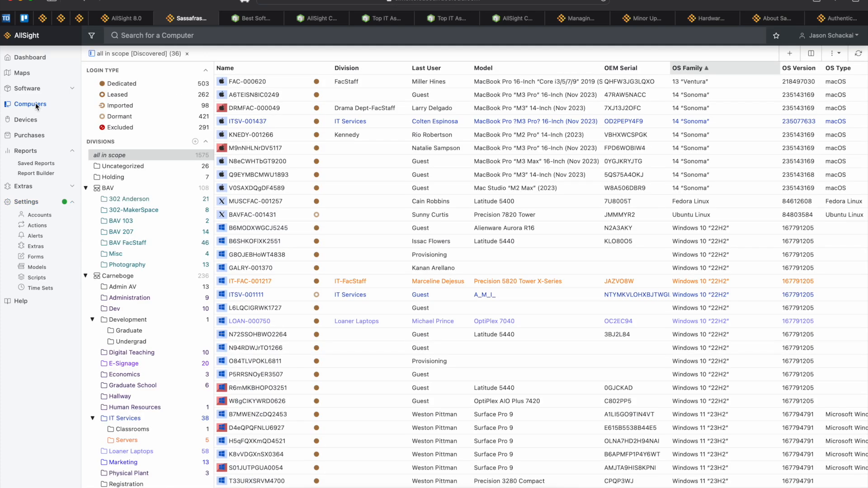
left_click(252, 148)
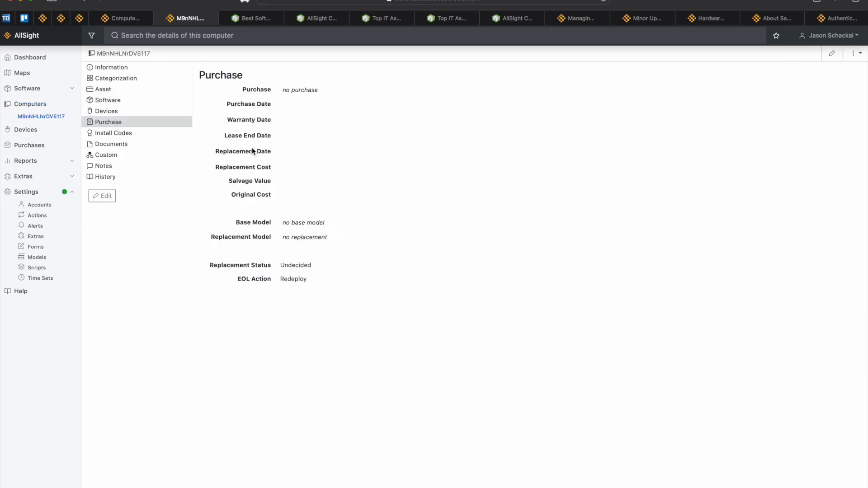
left_click(105, 90)
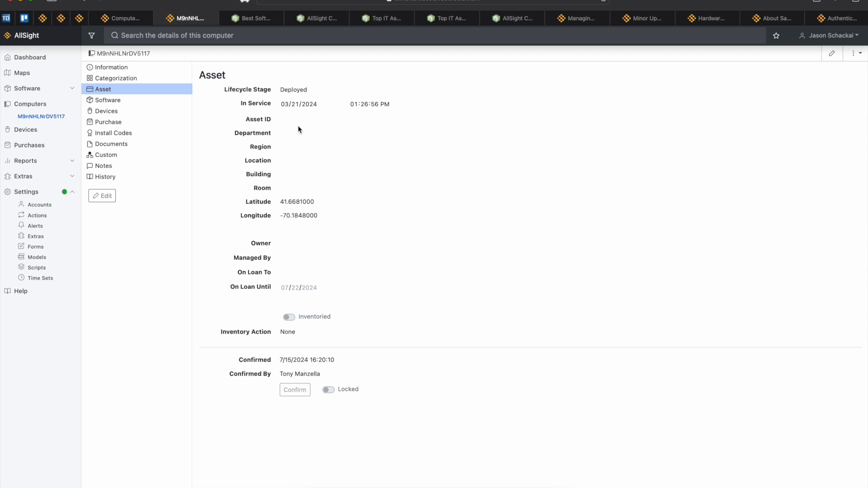
left_click(107, 201)
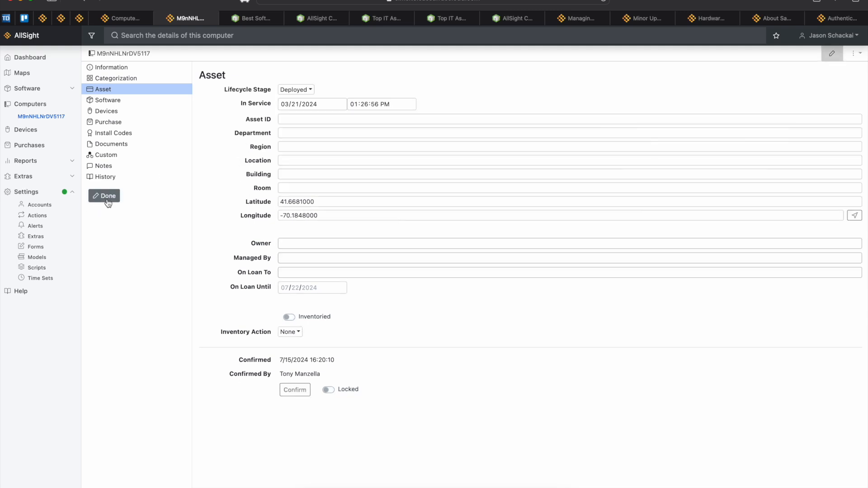
Examine the suggested values offered for the computer's Department, Room, Building, Location and Region fields, leaving them all empty
left_click(301, 133)
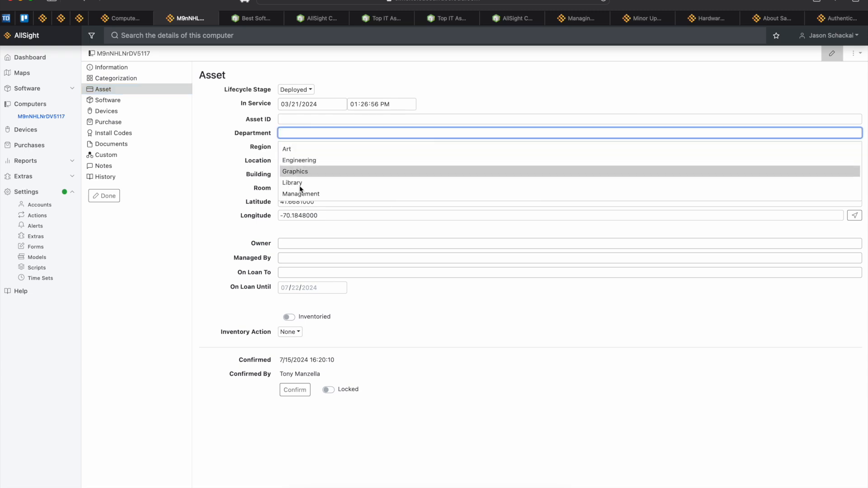
left_click(311, 147)
left_click(240, 153)
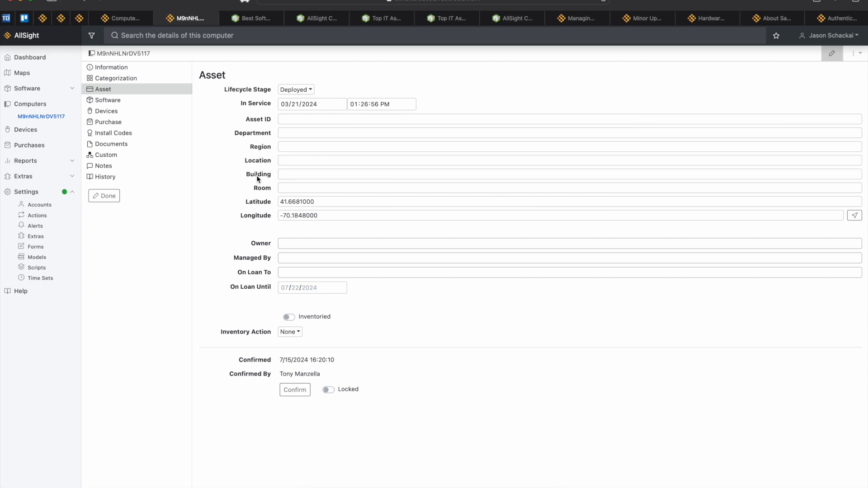
left_click(316, 188)
scroll(319, 381, "down", 2)
scroll(339, 248, "up", 2)
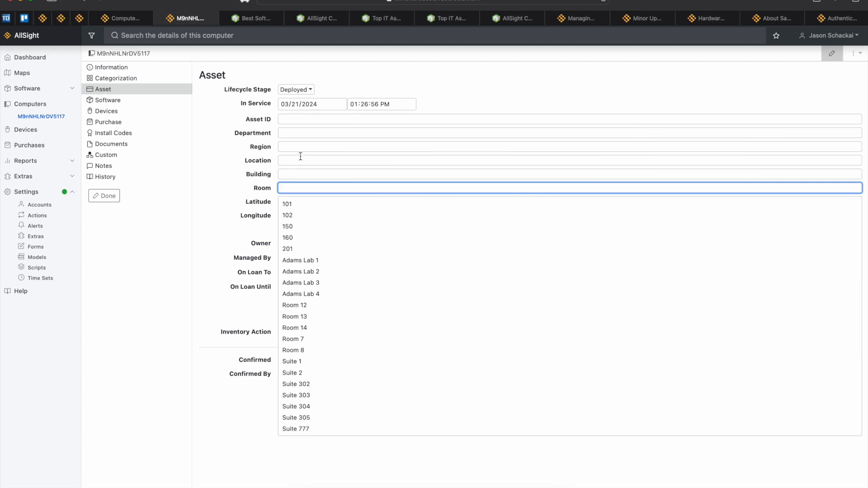
left_click(297, 175)
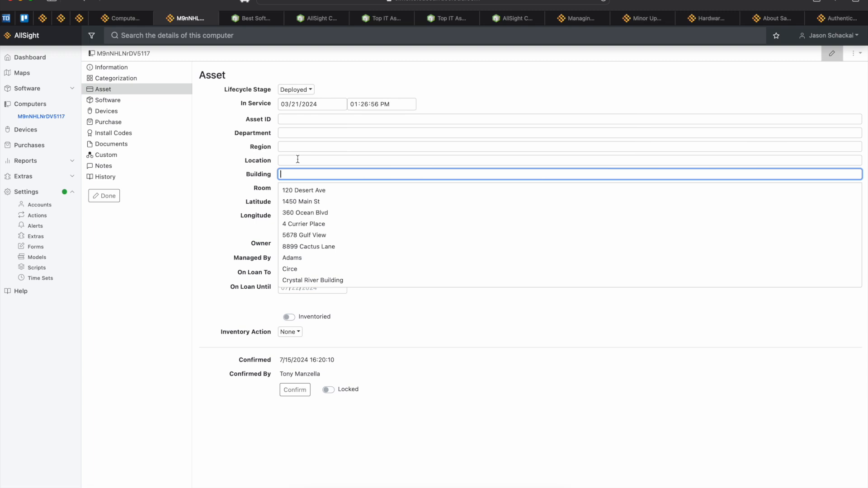
left_click(298, 159)
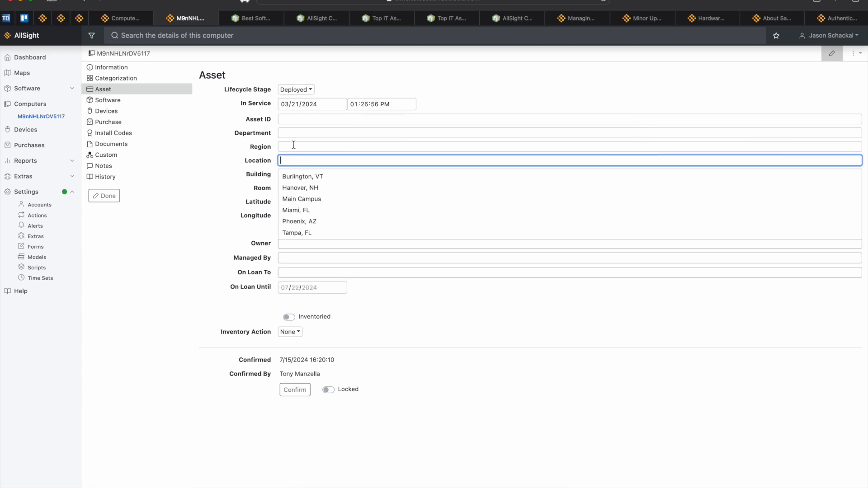
left_click(304, 147)
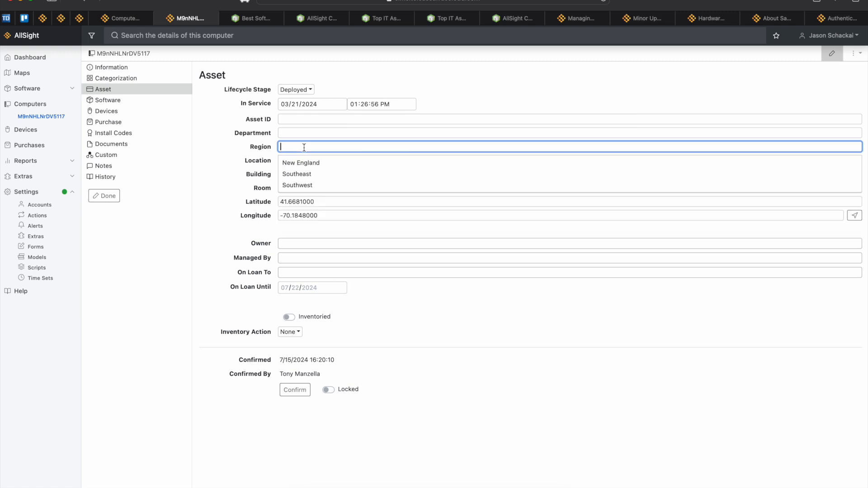
left_click(197, 168)
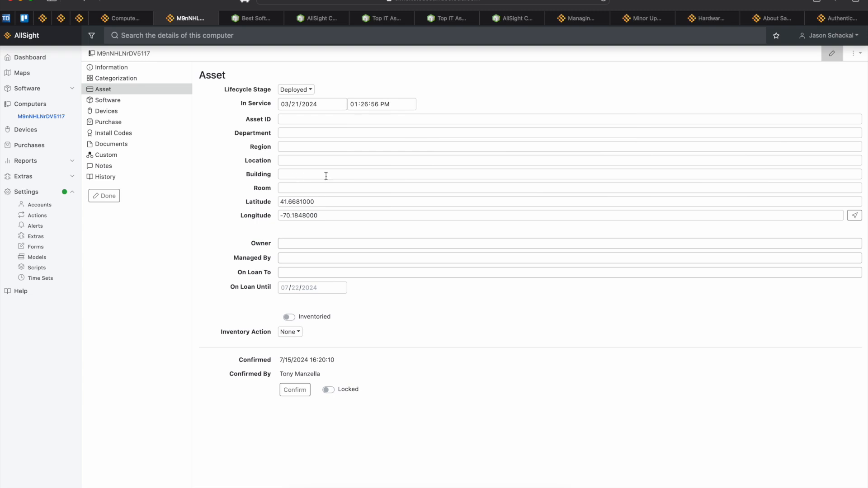
Switch to Numbers and view the CSV export options for the values template spreadsheet, closing them without exporting
left_click(496, 486)
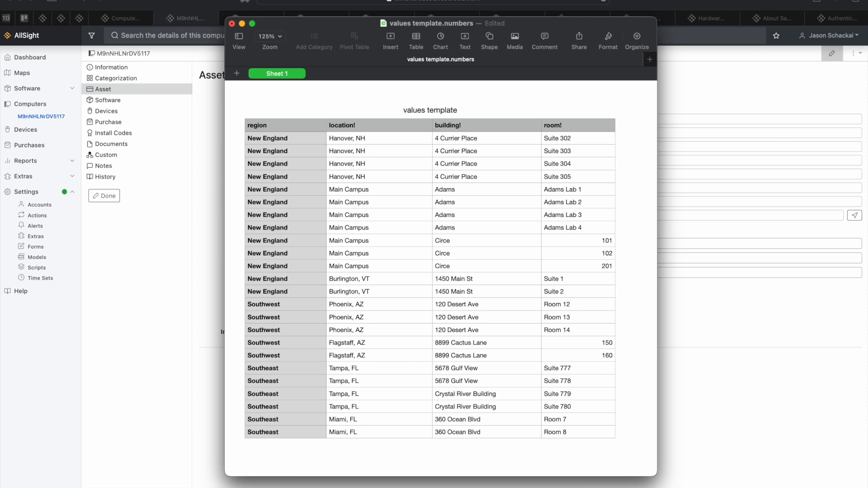
left_click(38, 0)
mouse_move(67, 0)
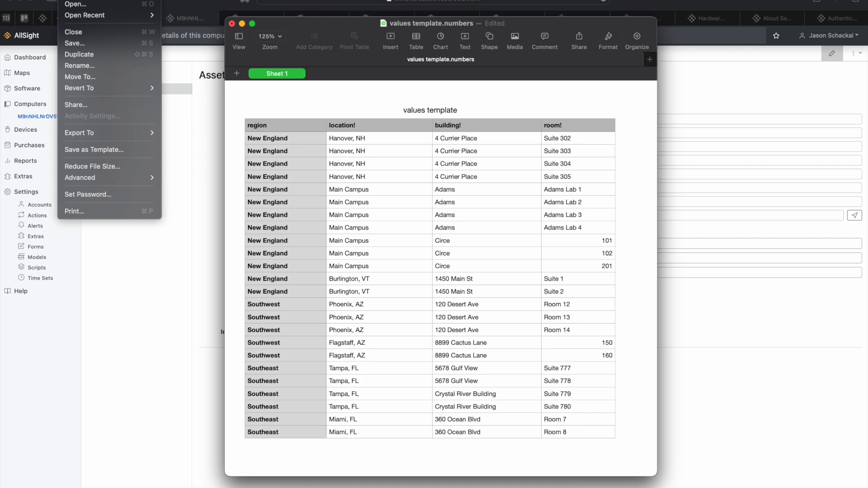
mouse_move(97, 134)
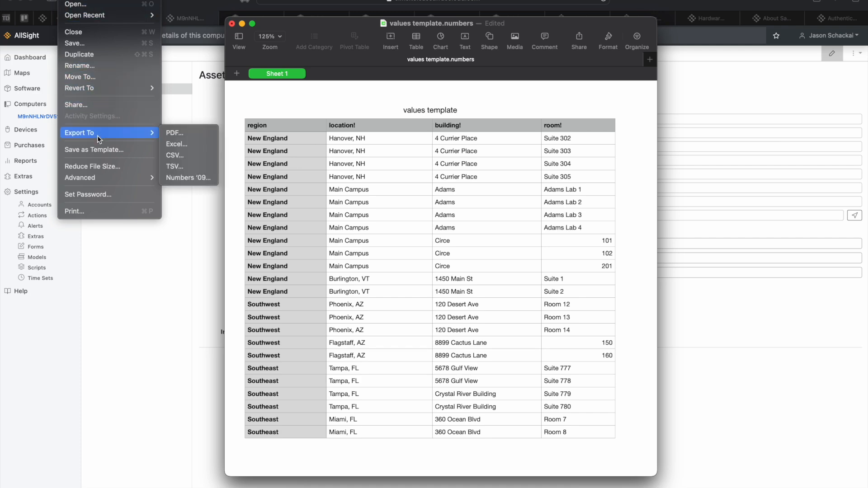
left_click(174, 155)
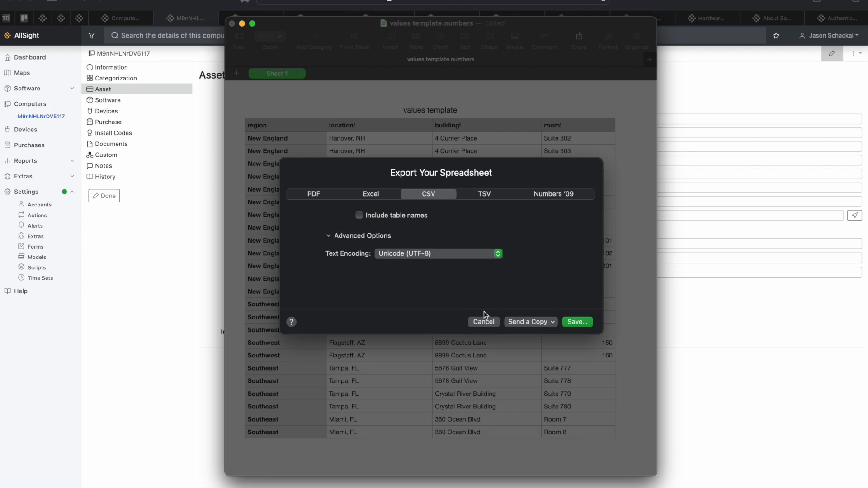
left_click(493, 323)
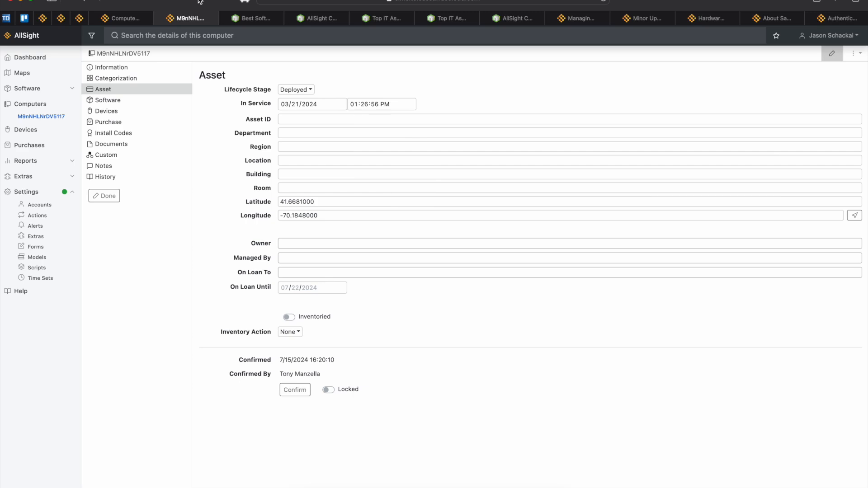
Open the Columns settings in AllSight and import the values CSV file as the common custom values
left_click(25, 195)
left_click(117, 202)
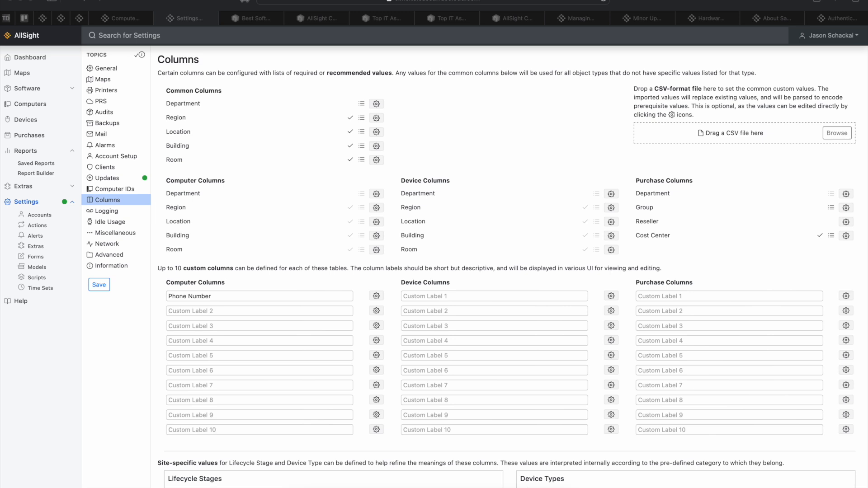
left_click_drag(9, 183, 761, 133)
Examine the common Region values and the Location values with their region prerequisites, closing both dialogs without changes
left_click(376, 118)
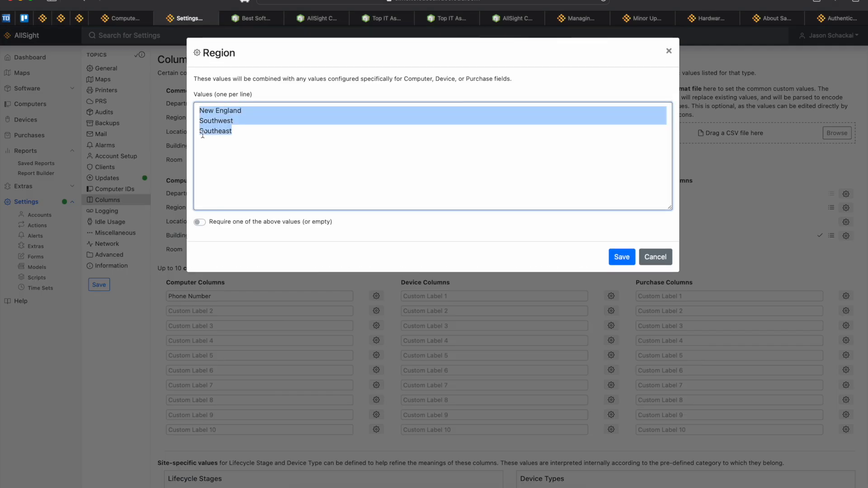
left_click(233, 131)
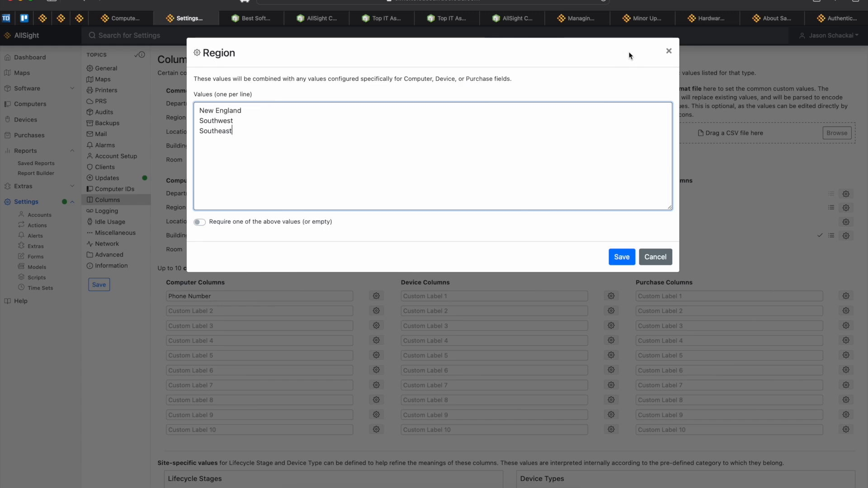
left_click(668, 52)
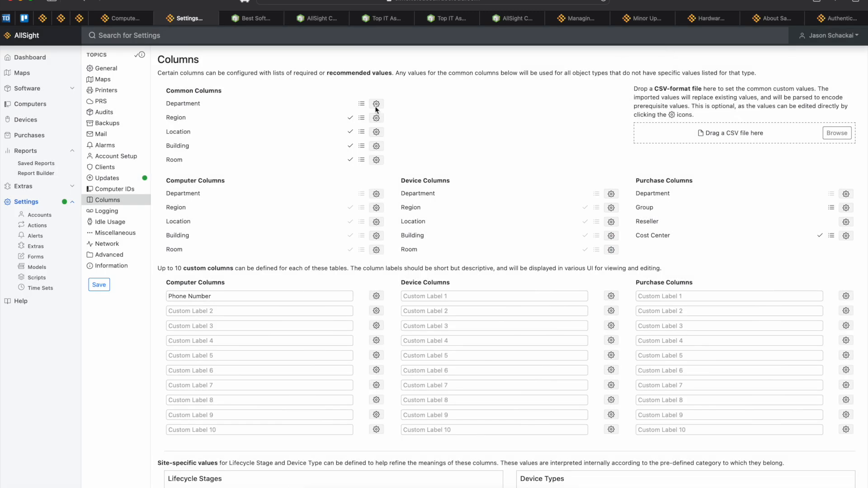
left_click(376, 133)
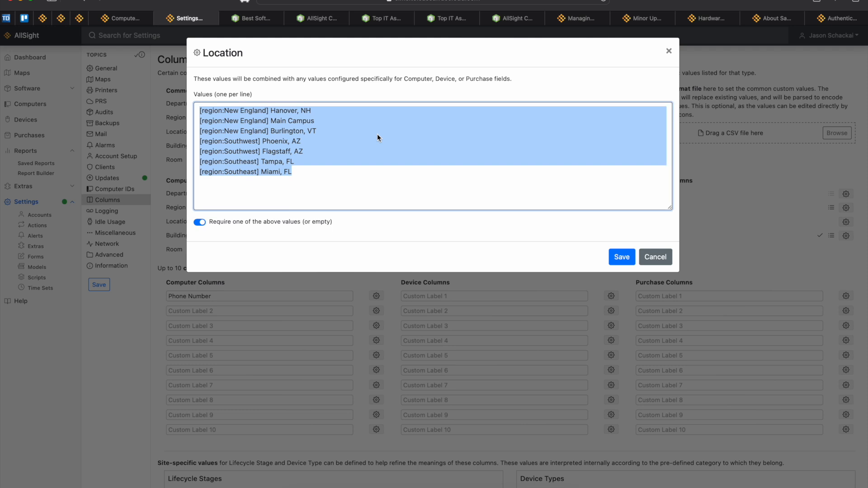
left_click(286, 120)
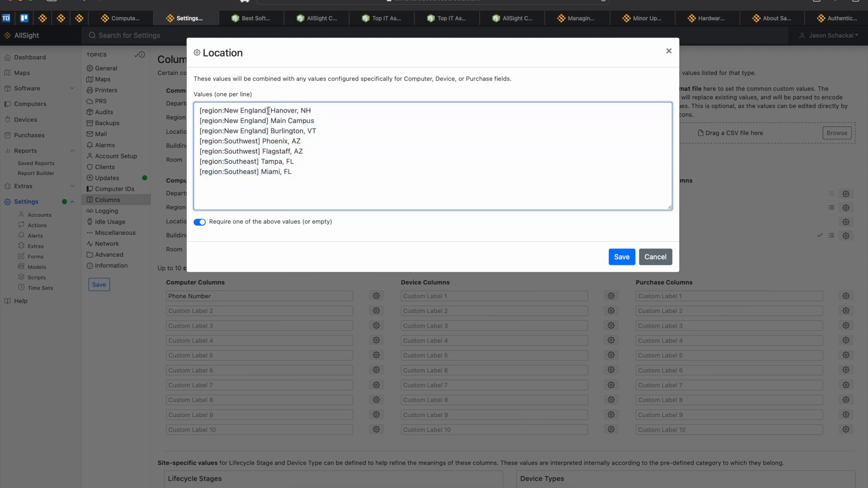
left_click_drag(269, 111, 183, 113)
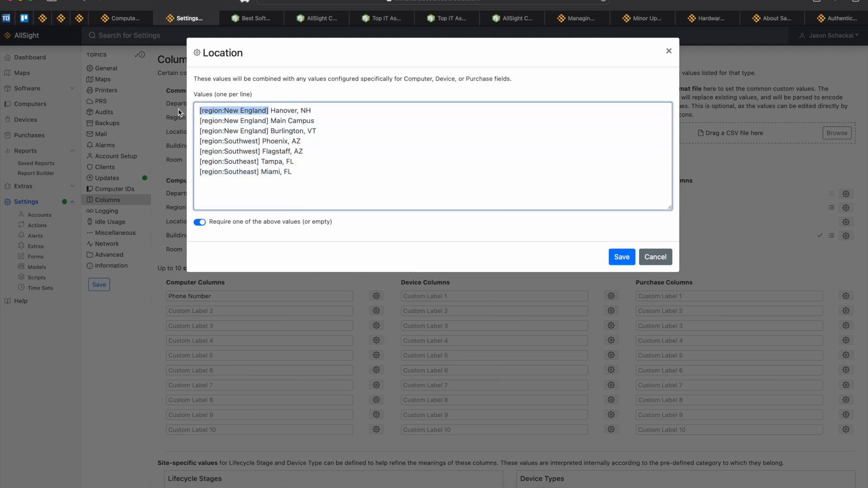
left_click_drag(319, 113, 271, 114)
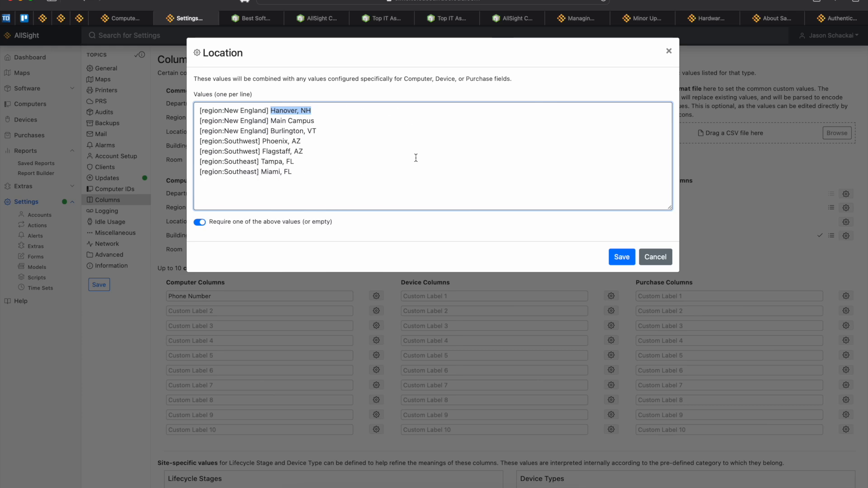
left_click(668, 51)
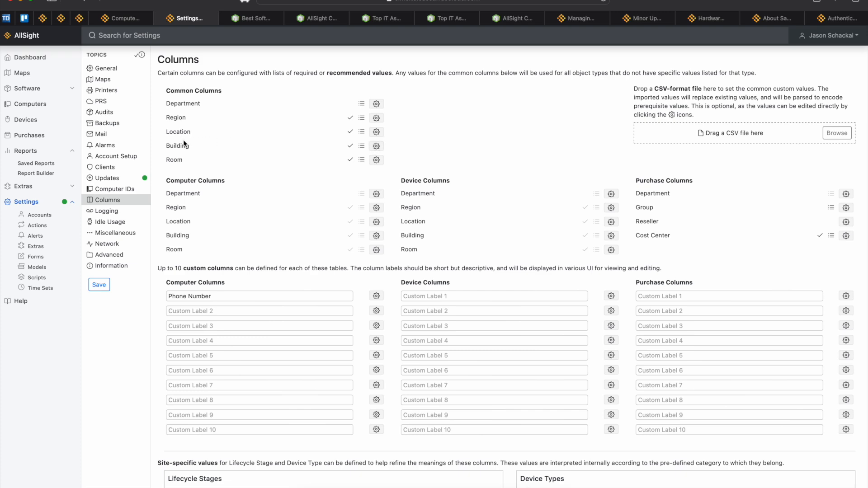
Examine the common Building values and their region and location prerequisites, closing the dialog without changes
left_click(376, 146)
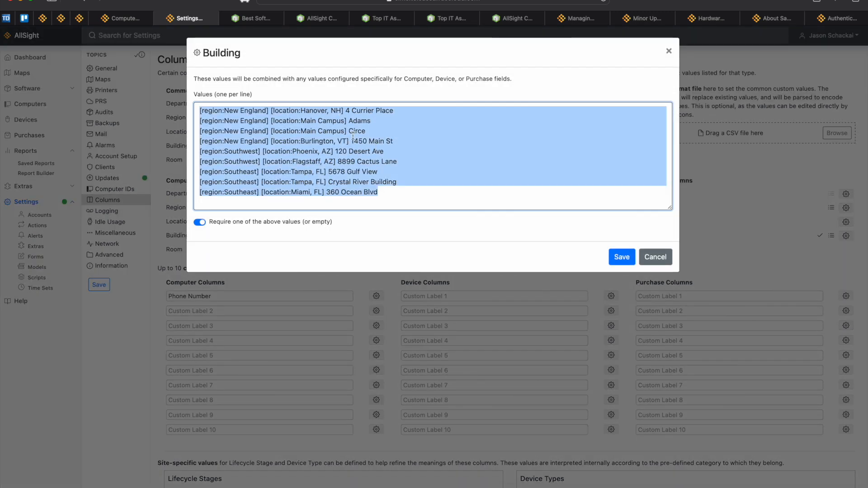
left_click(301, 121)
left_click_drag(344, 111, 195, 110)
left_click_drag(411, 111, 345, 111)
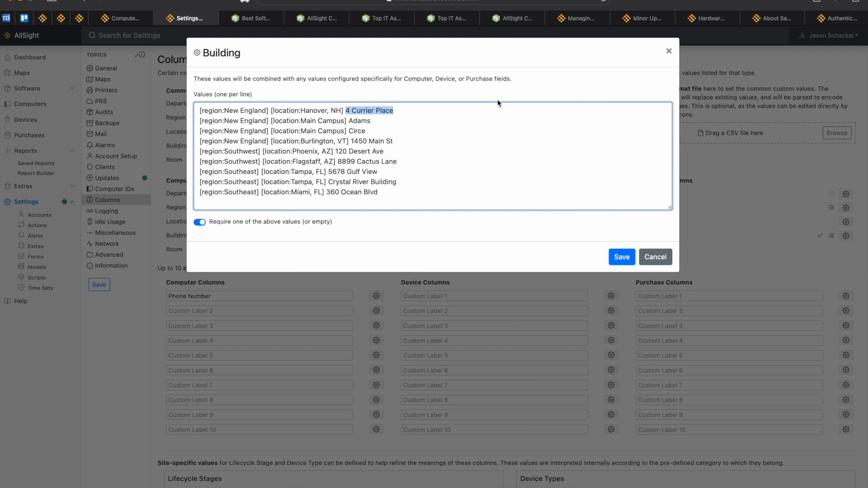
left_click(473, 121)
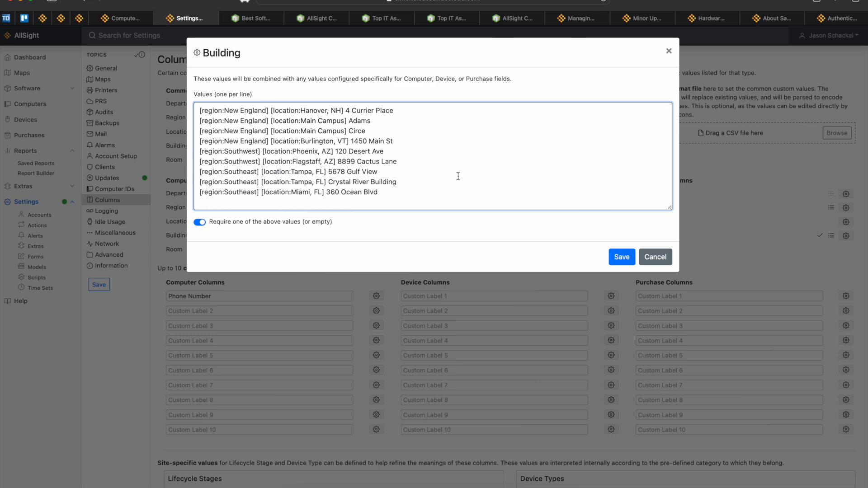
left_click(669, 52)
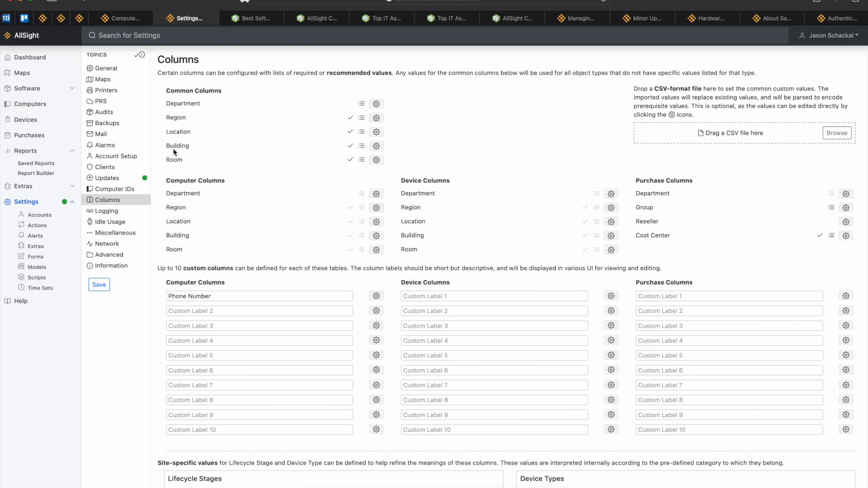
Examine the common Room values with their region, location and building prerequisites and the required-value option, closing without changes
left_click(379, 164)
scroll(357, 138, "down", 6)
scroll(358, 142, "up", 10)
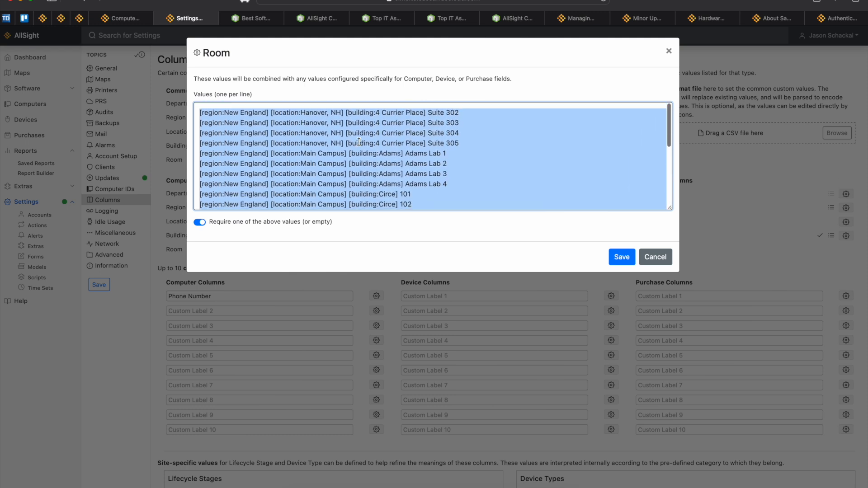
left_click(394, 111)
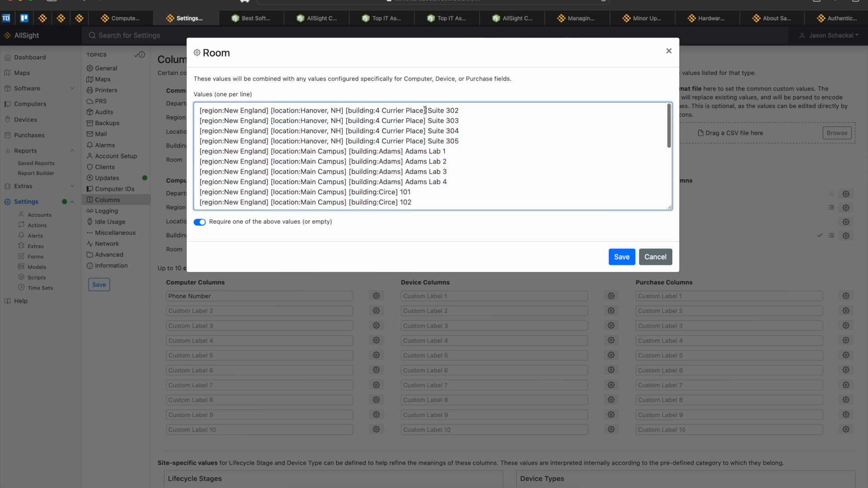
left_click_drag(426, 110, 200, 112)
left_click(374, 149)
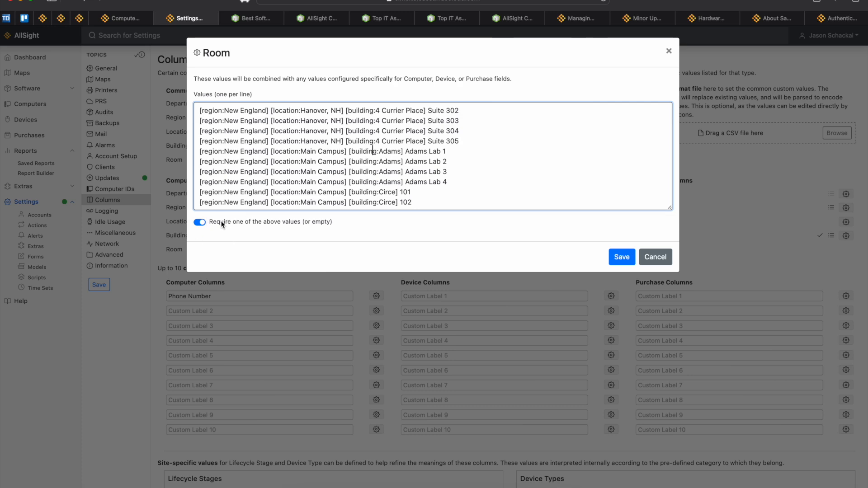
left_click(668, 51)
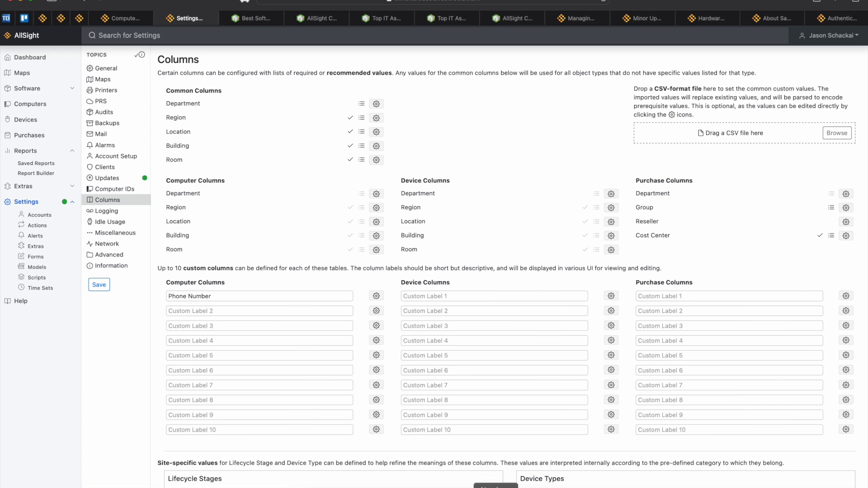
Switch to the values template spreadsheet in Numbers and examine the region, location, building and room header cells
left_click(495, 487)
left_click(279, 127)
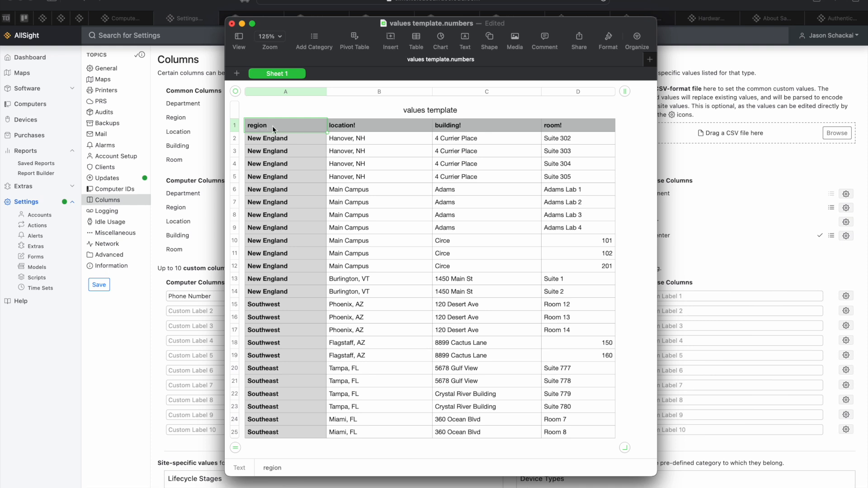
left_click(378, 127)
left_click(463, 127)
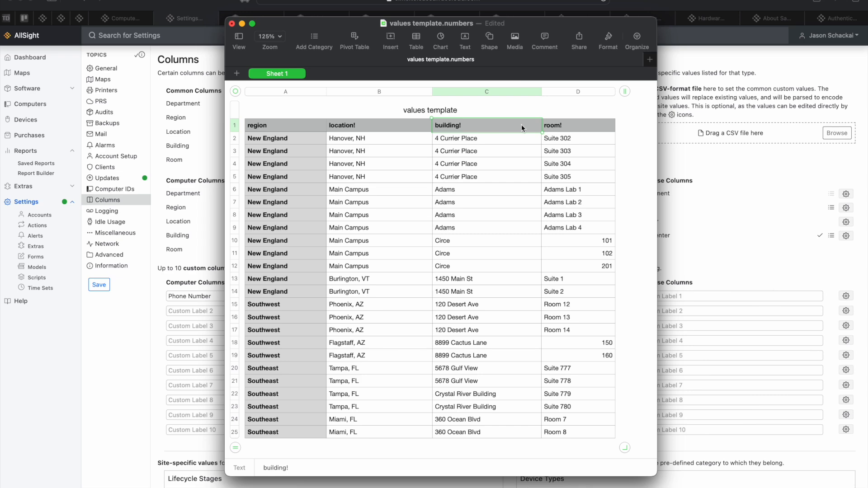
left_click(562, 126)
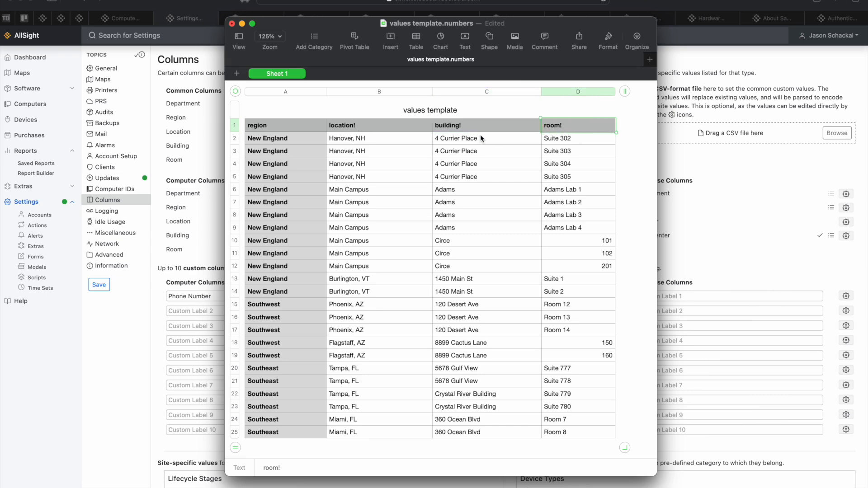
Return to AllSight's Columns settings and examine the common Location and Building values with their prerequisites, closing both dialogs without changes
key("super+Tab")
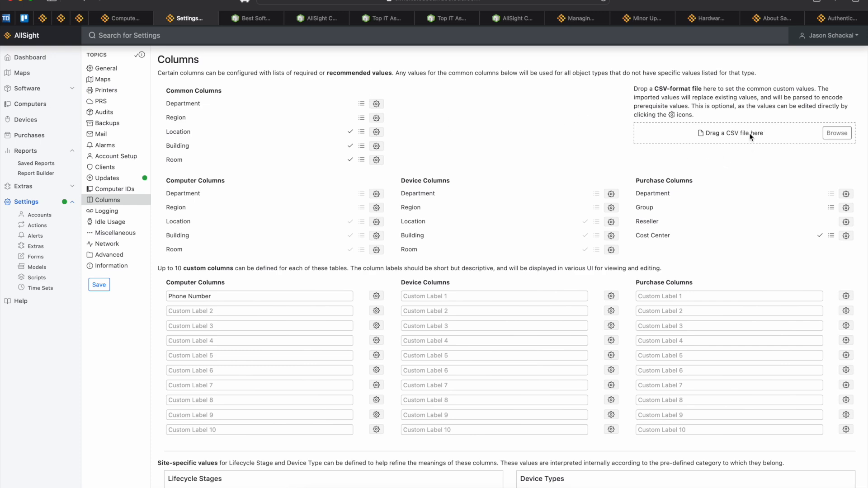
left_click(488, 2)
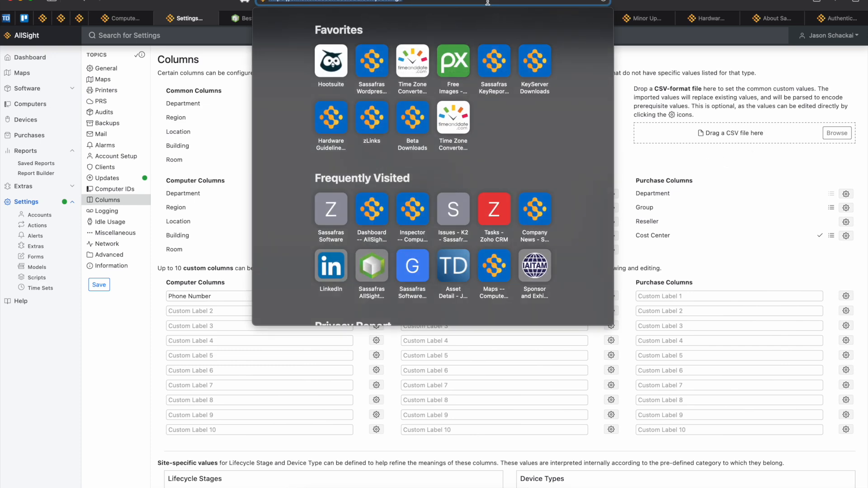
left_click(488, 1)
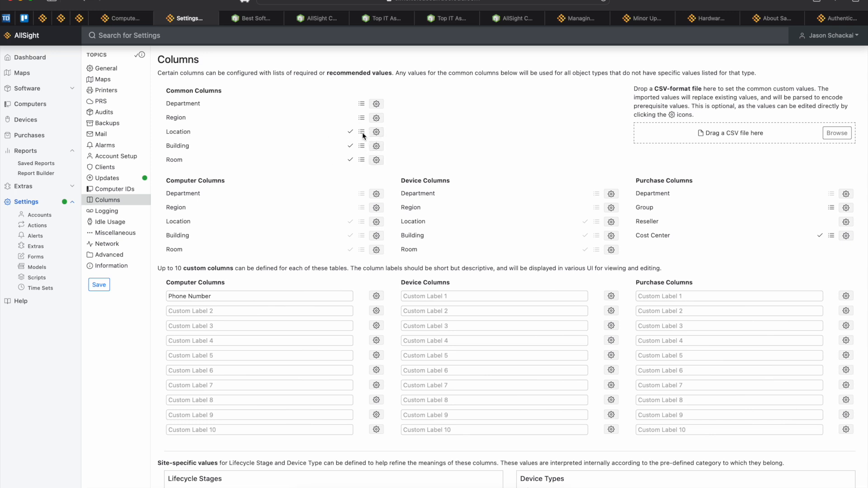
left_click(376, 132)
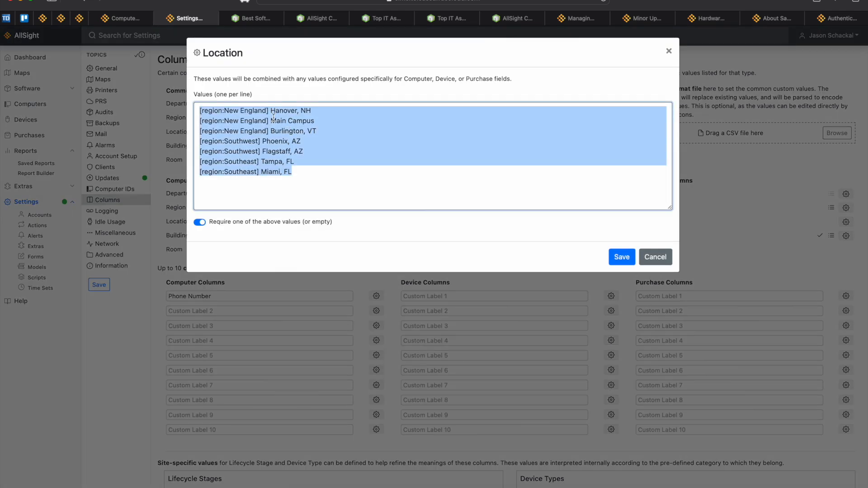
left_click(669, 51)
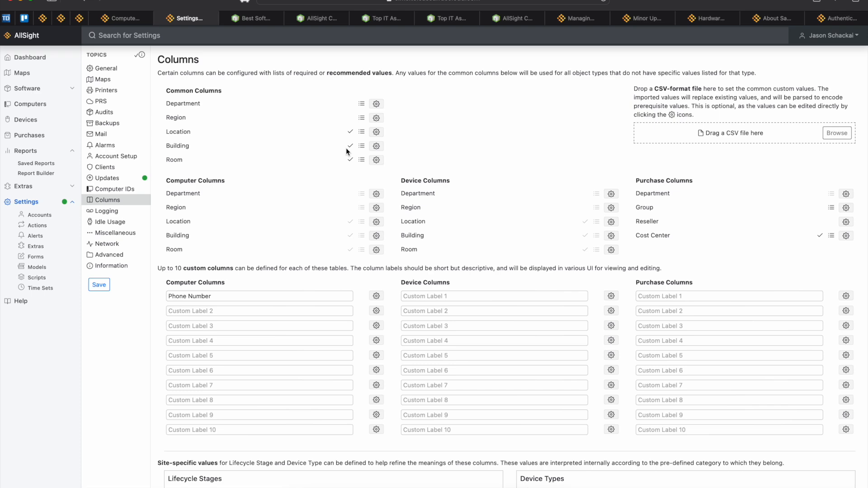
left_click(376, 146)
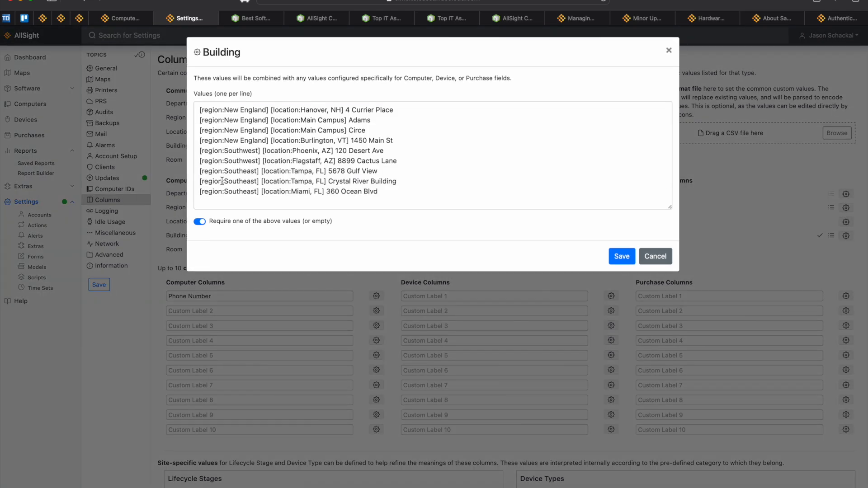
left_click(668, 51)
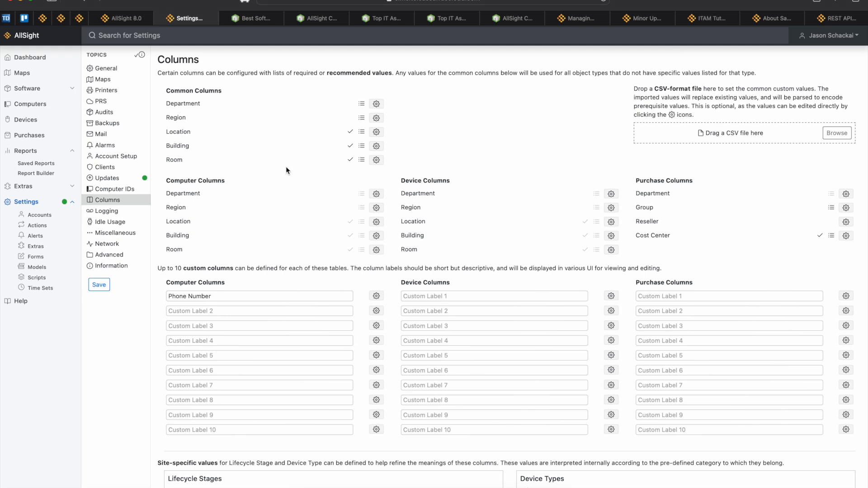
Open the asset details of computer N8eCWHTbGT9200 for editing and set its Region to New England
left_click(31, 105)
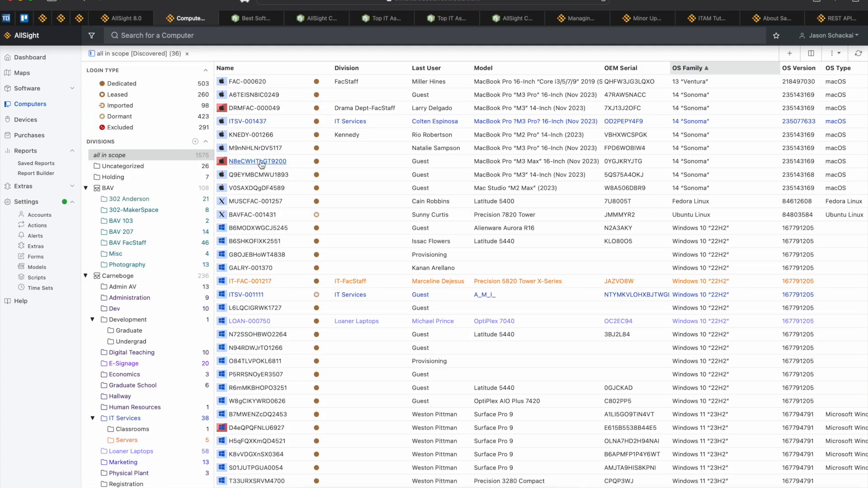
left_click(258, 161)
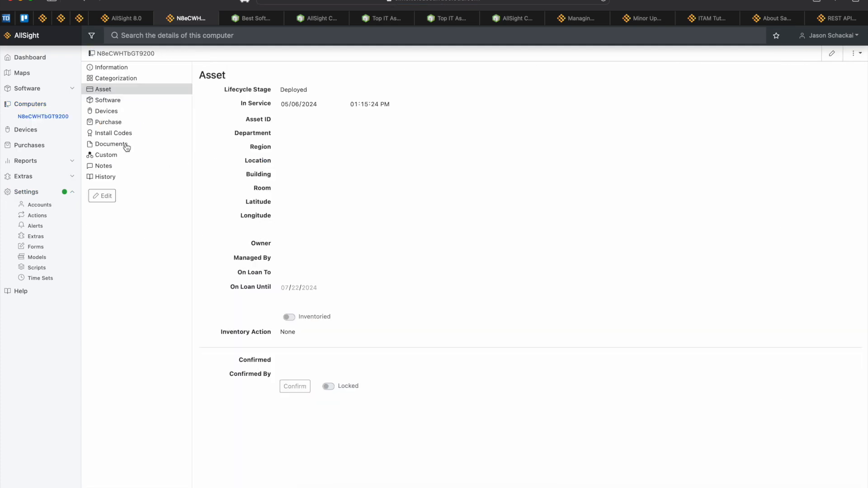
left_click(105, 196)
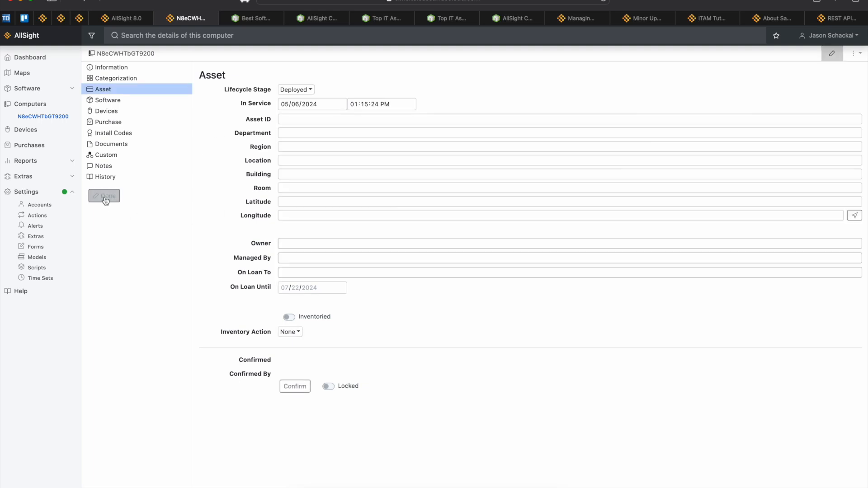
left_click(309, 147)
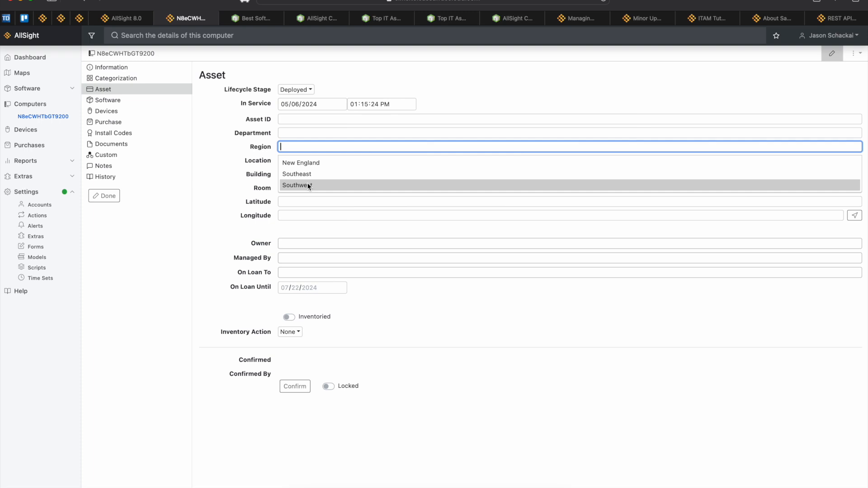
left_click(321, 161)
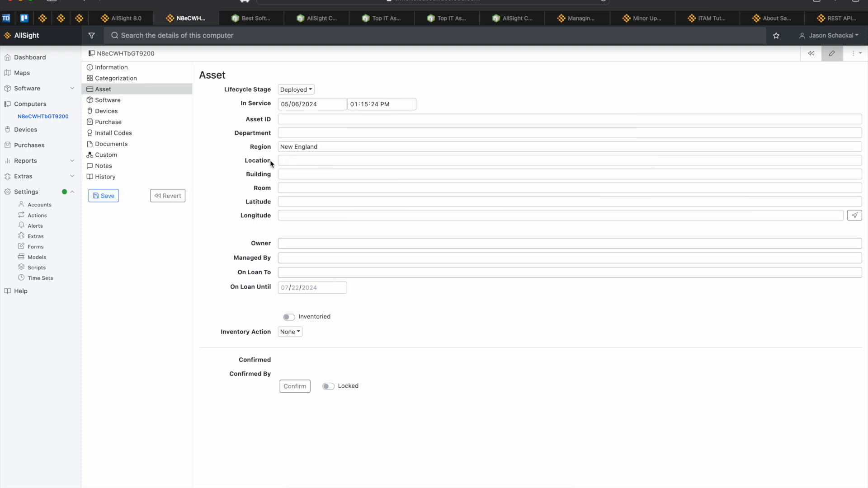
Set the computer's Location to Hanover, NH, its Building to 4 Currier Place and its Room to Suite 303
left_click(311, 161)
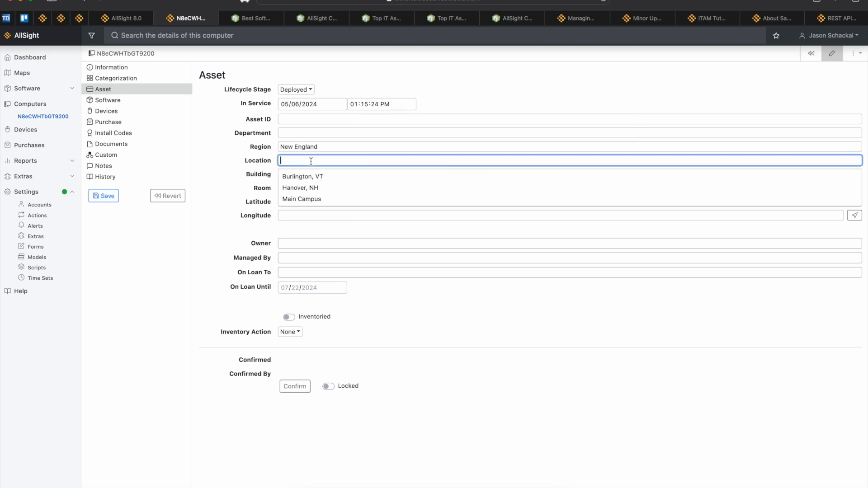
left_click(305, 188)
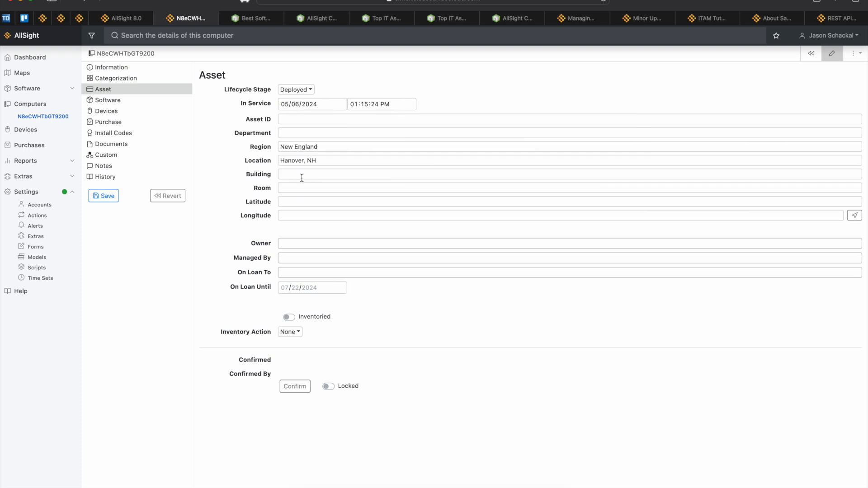
left_click(296, 174)
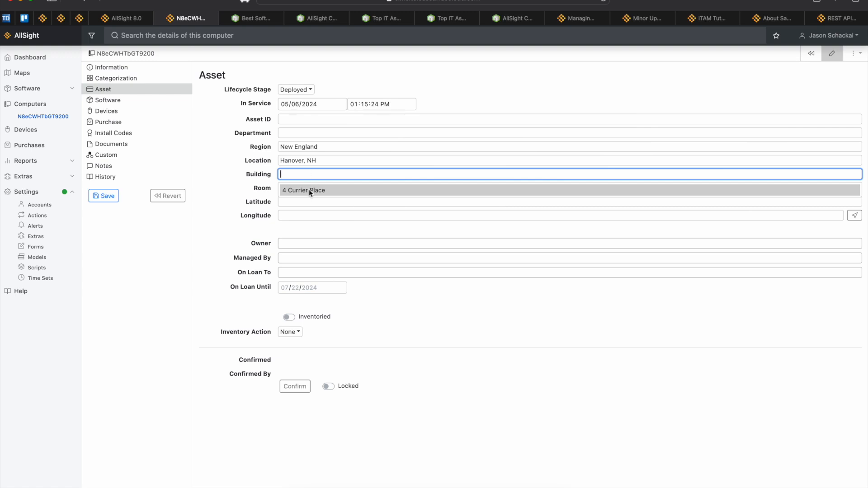
left_click(310, 191)
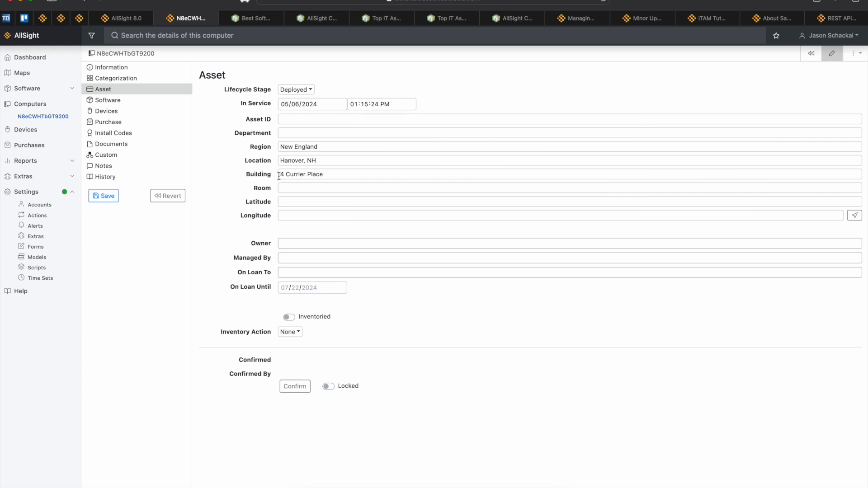
left_click(304, 189)
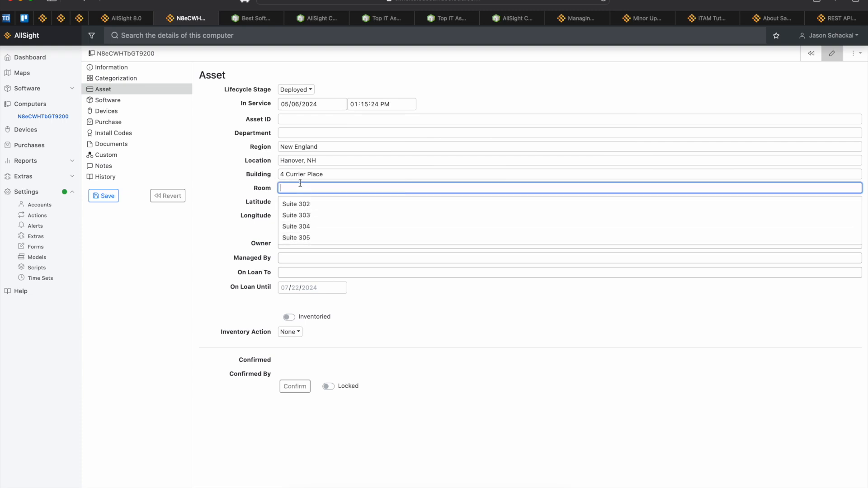
left_click(301, 216)
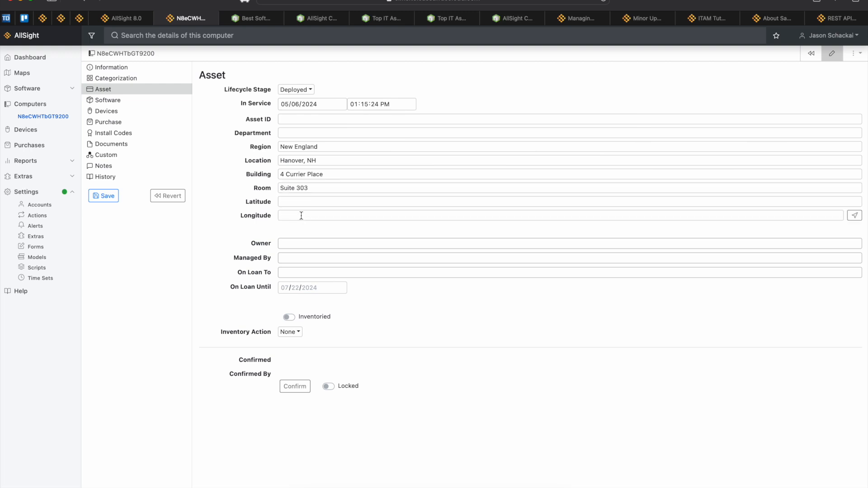